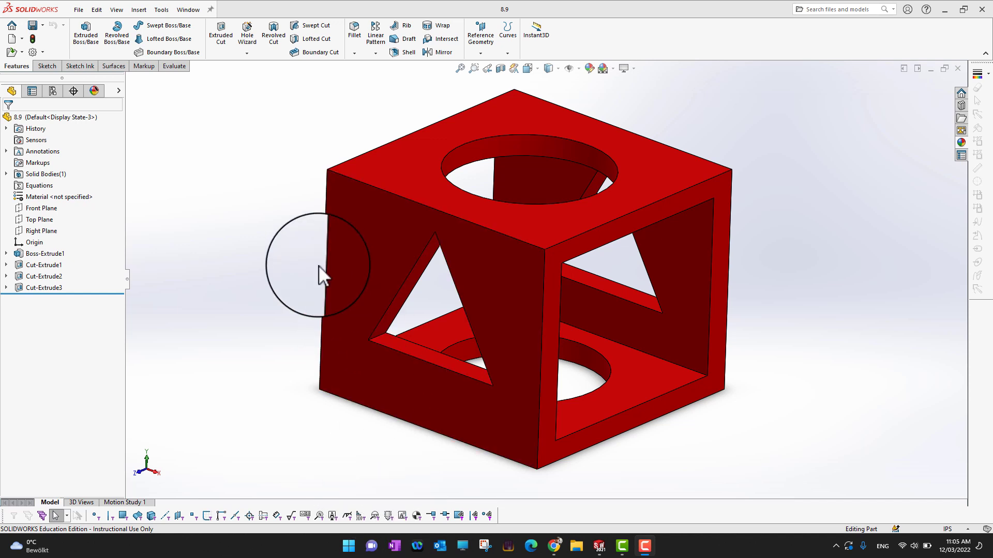
Examine which geometry Boss-Extrude1, Cut-Extrude1, Cut-Extrude2 and Cut-Extrude3 each create in the cube
click(48, 258)
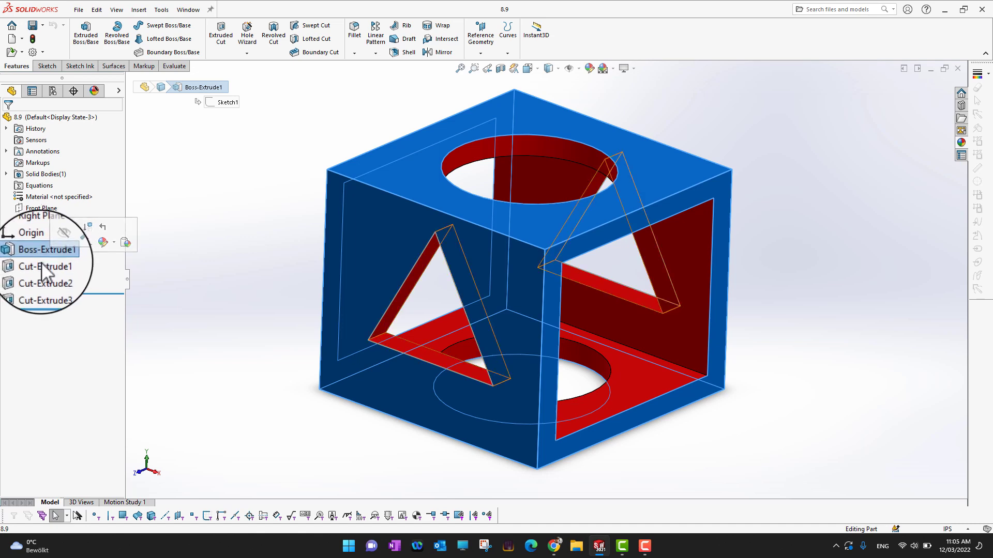
click(44, 267)
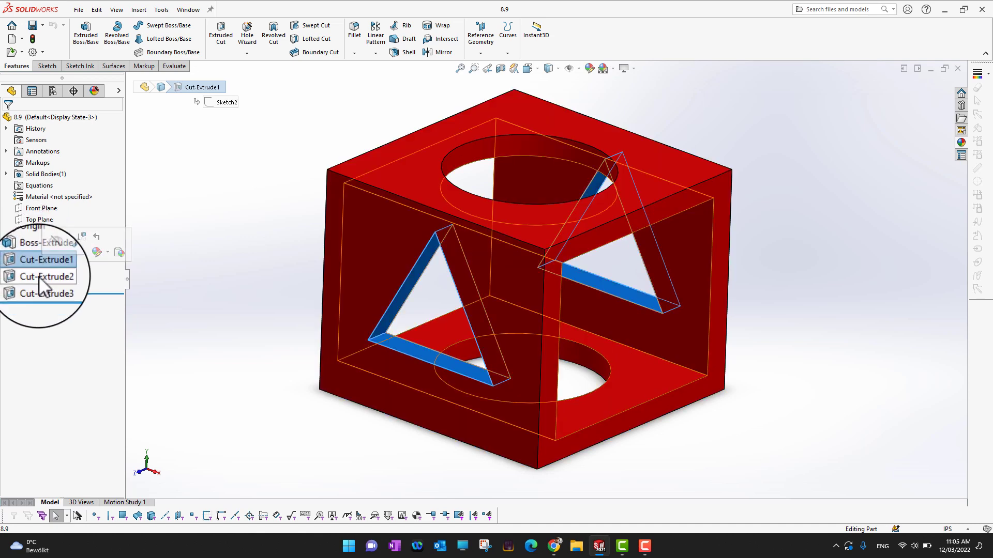
click(39, 277)
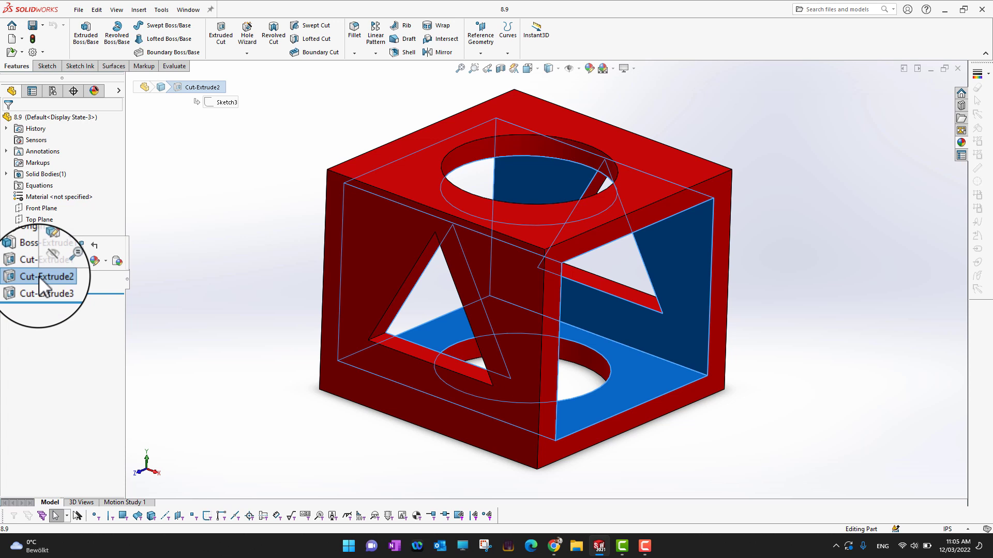
click(38, 287)
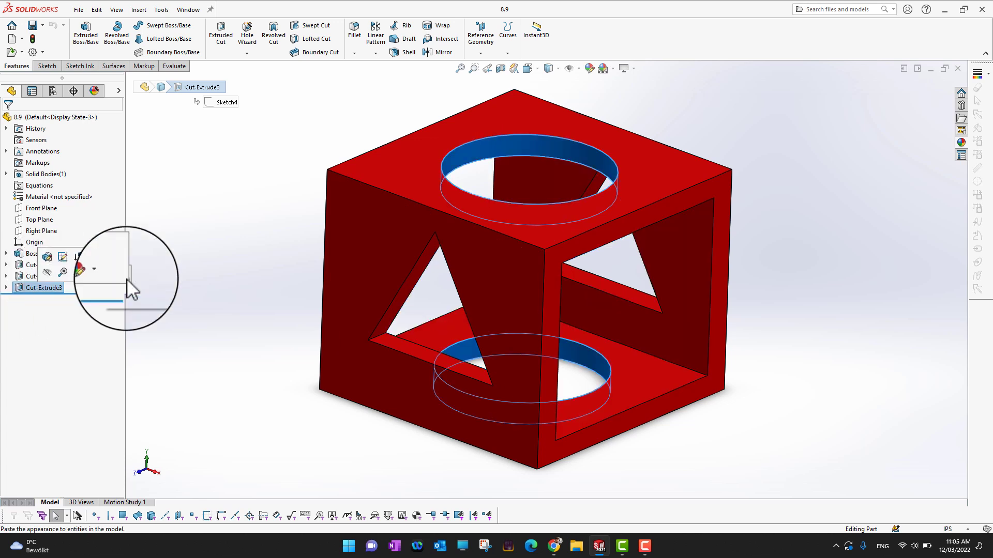
key(Escape)
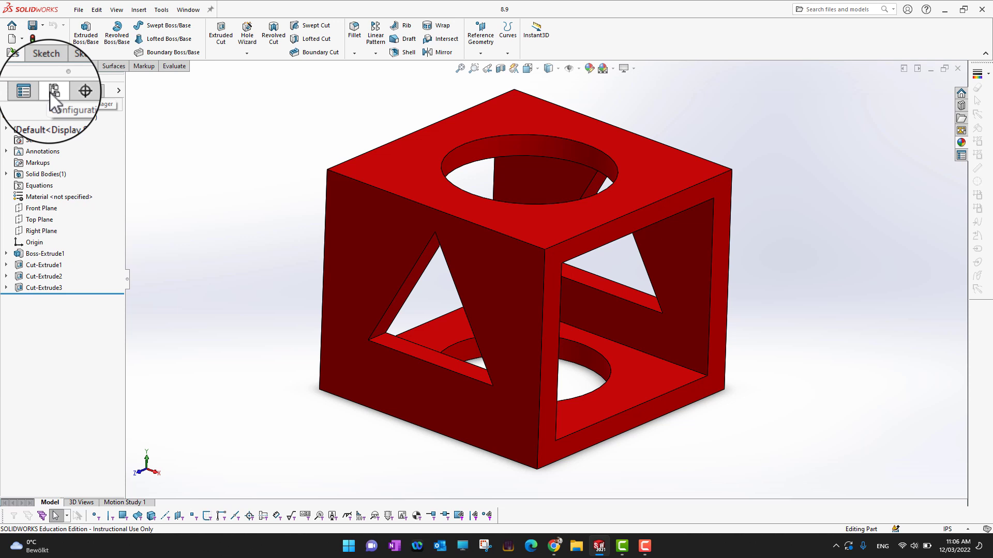
Add a configuration named 1 to part 8.9, with Document Name as the bill of materials part number
click(54, 92)
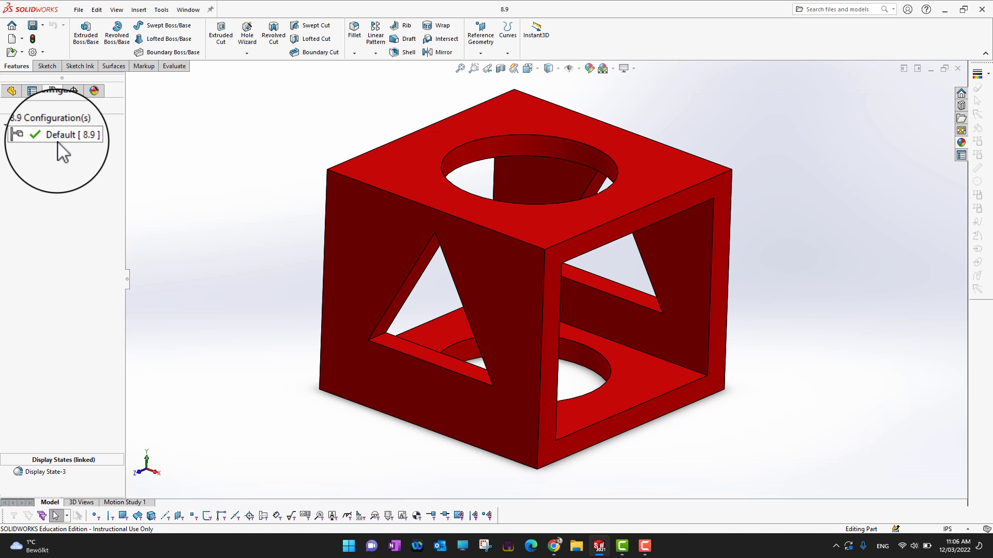
right_click(31, 126)
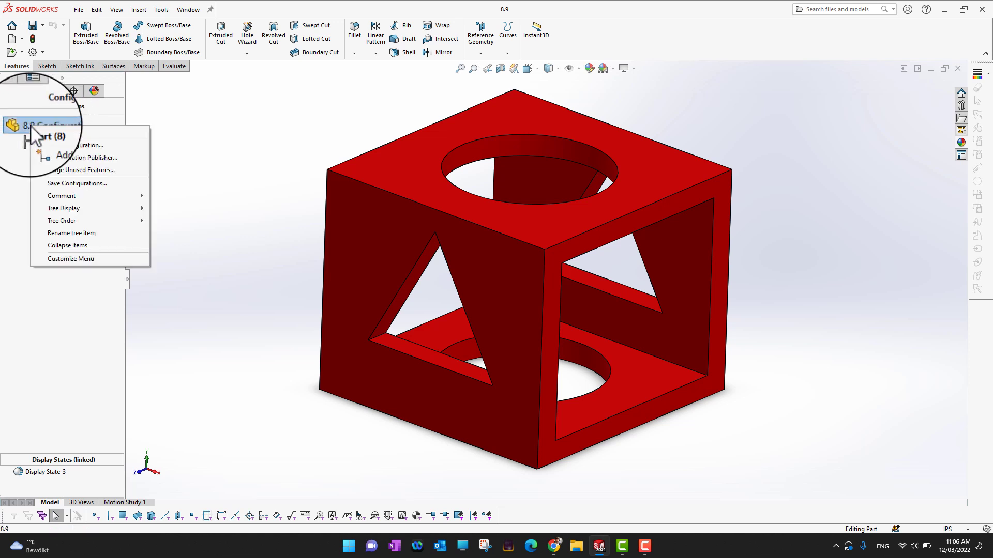
click(63, 146)
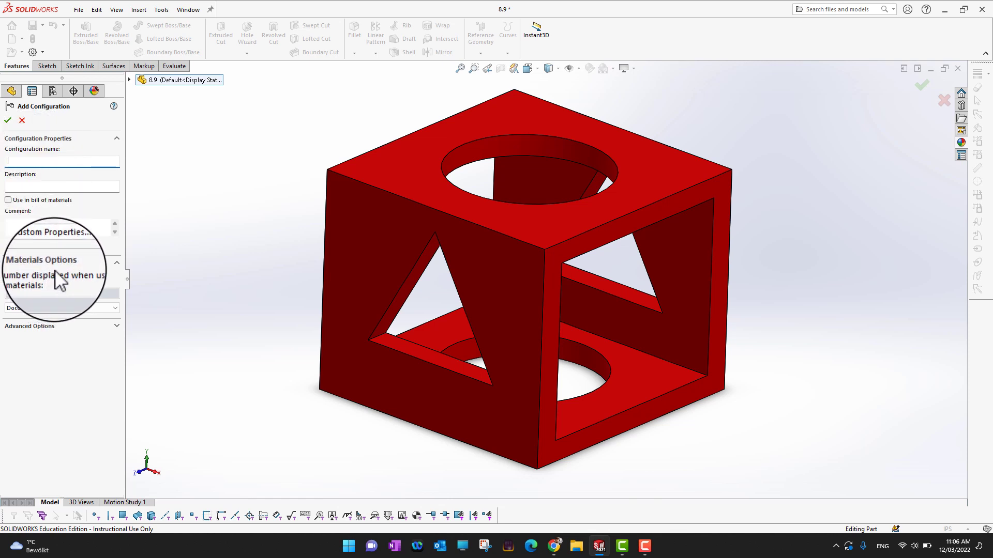
click(115, 308)
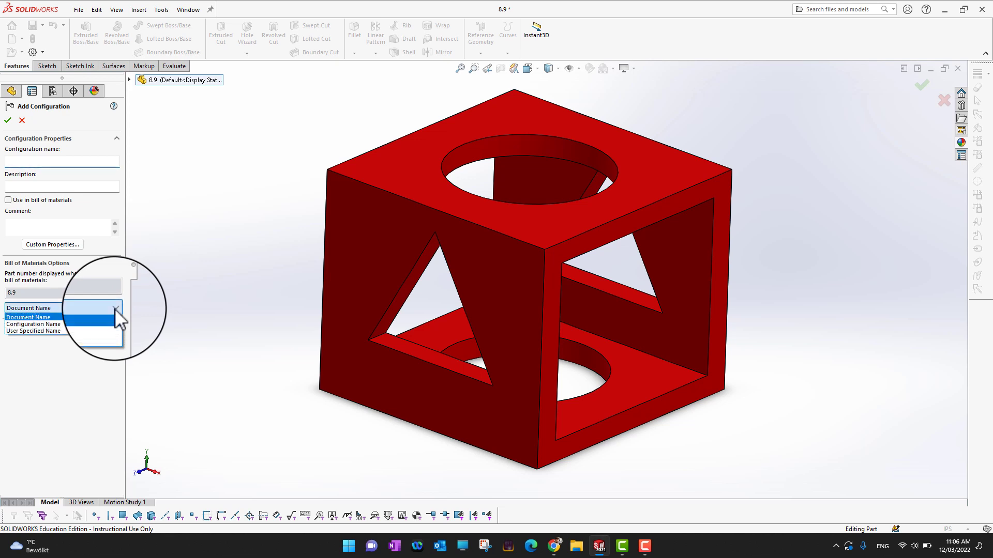
click(80, 317)
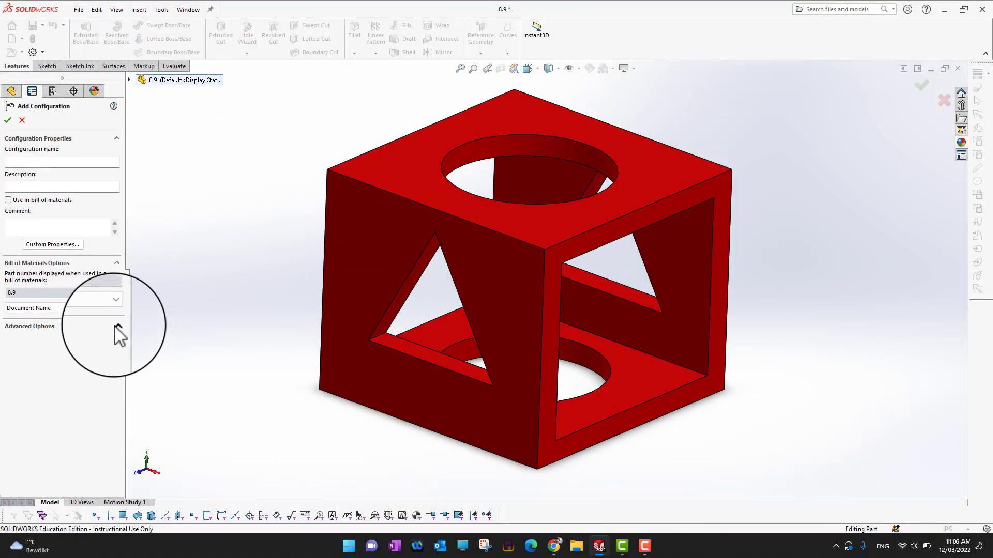
click(118, 326)
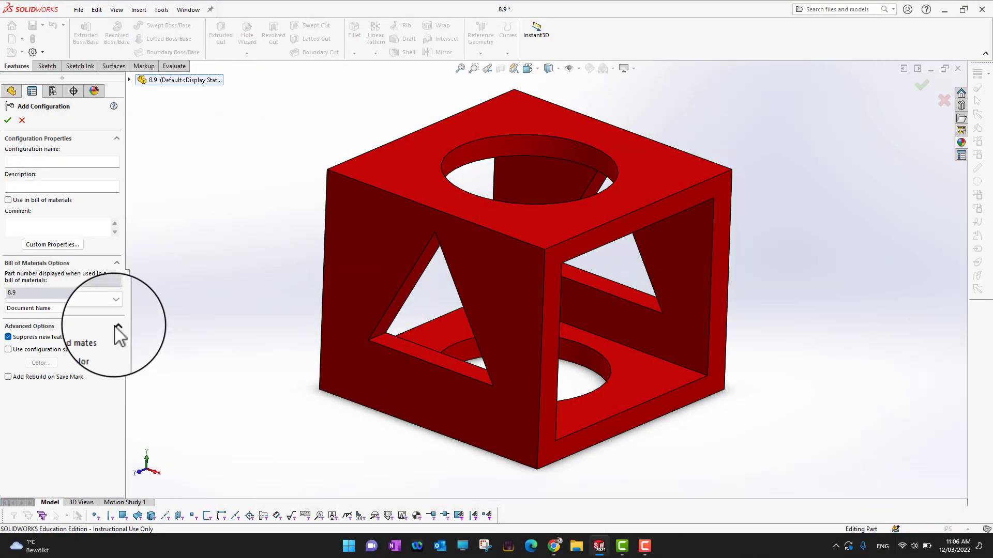
click(117, 326)
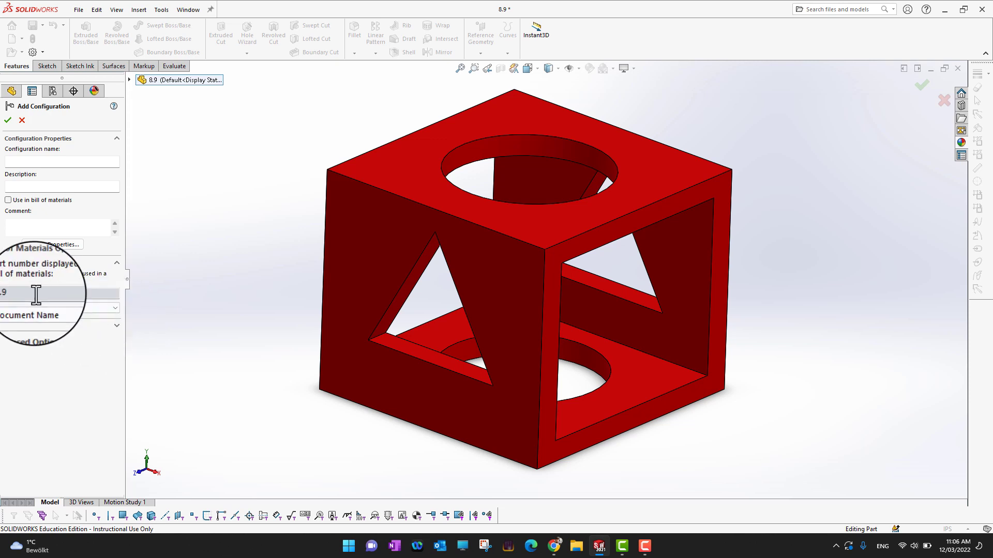
click(21, 162)
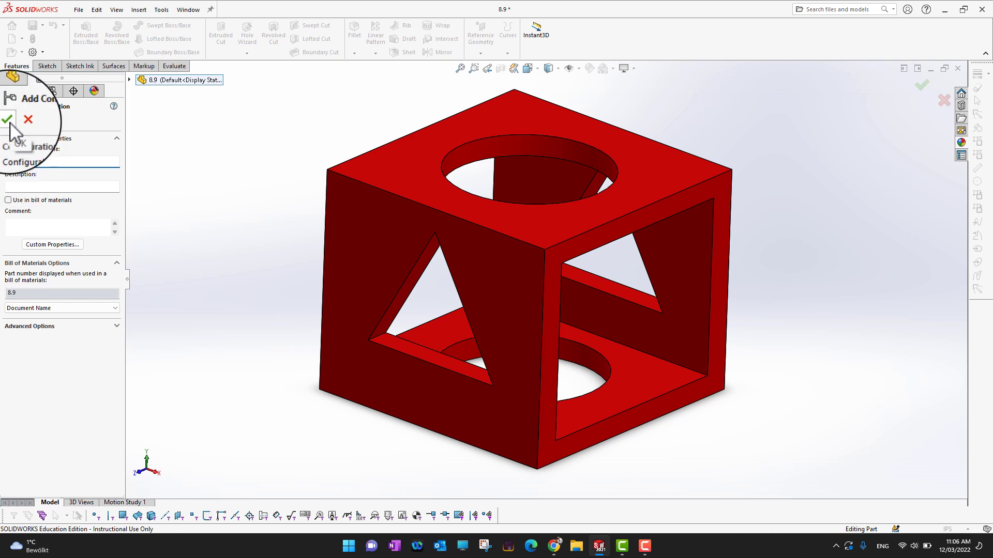
click(10, 124)
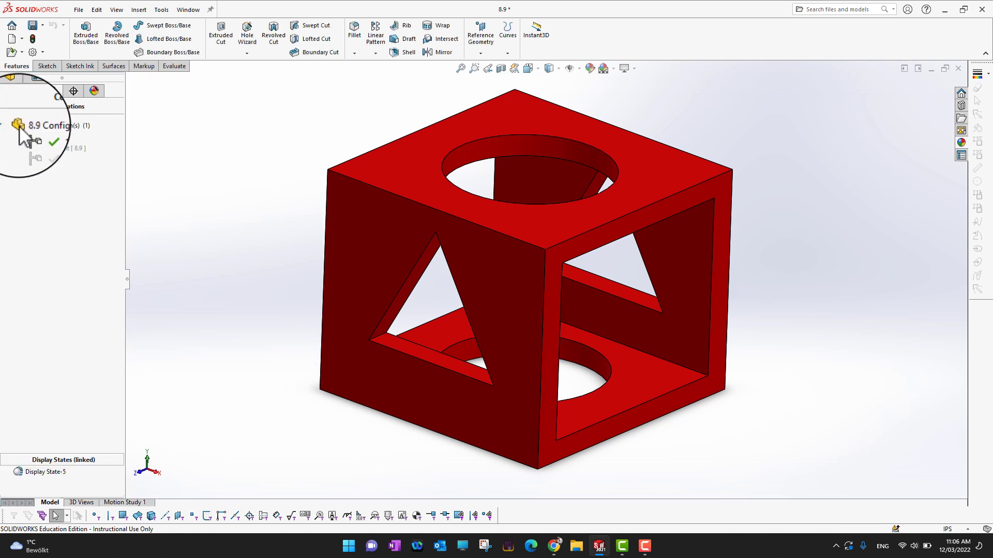
click(58, 149)
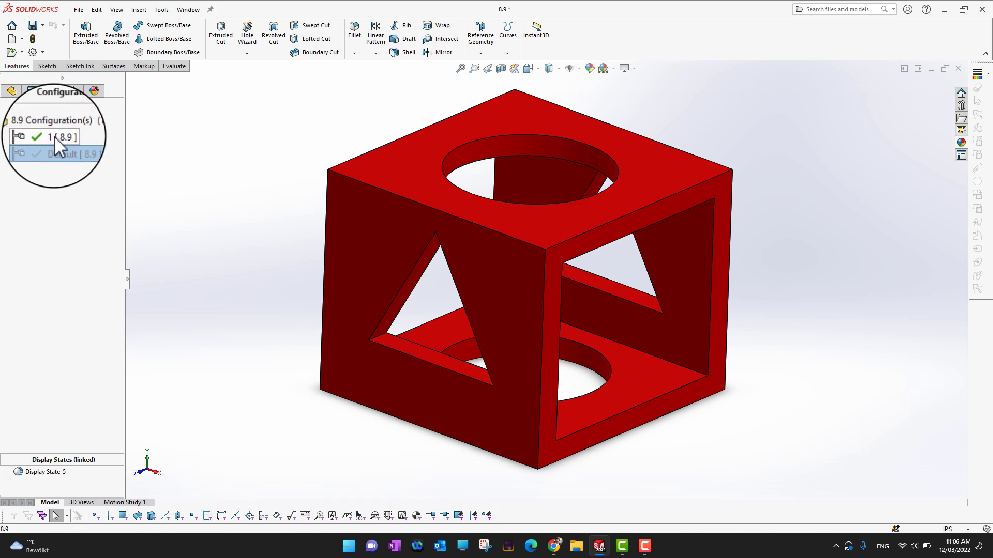
click(54, 135)
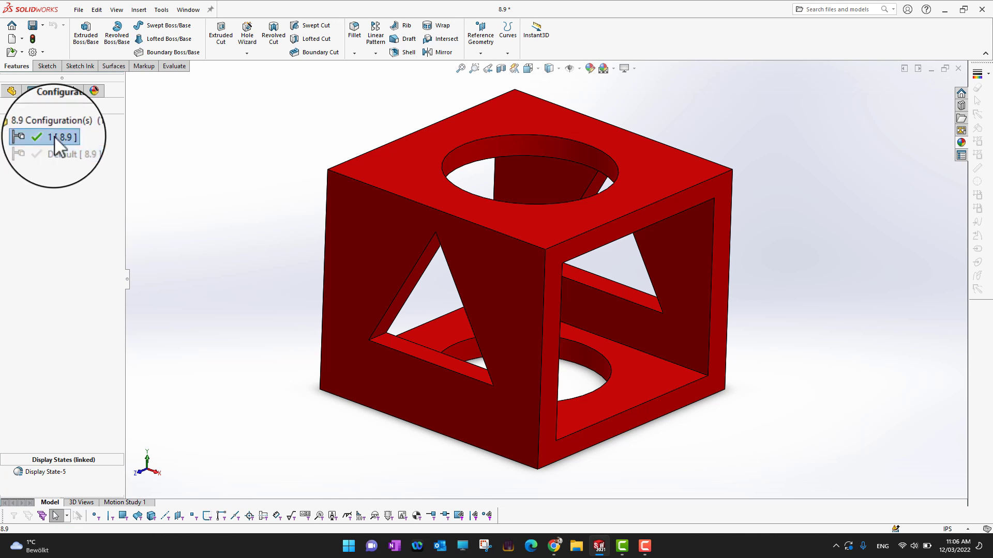
Suppress the square through-cut Cut-Extrude2 in configuration 1
click(12, 91)
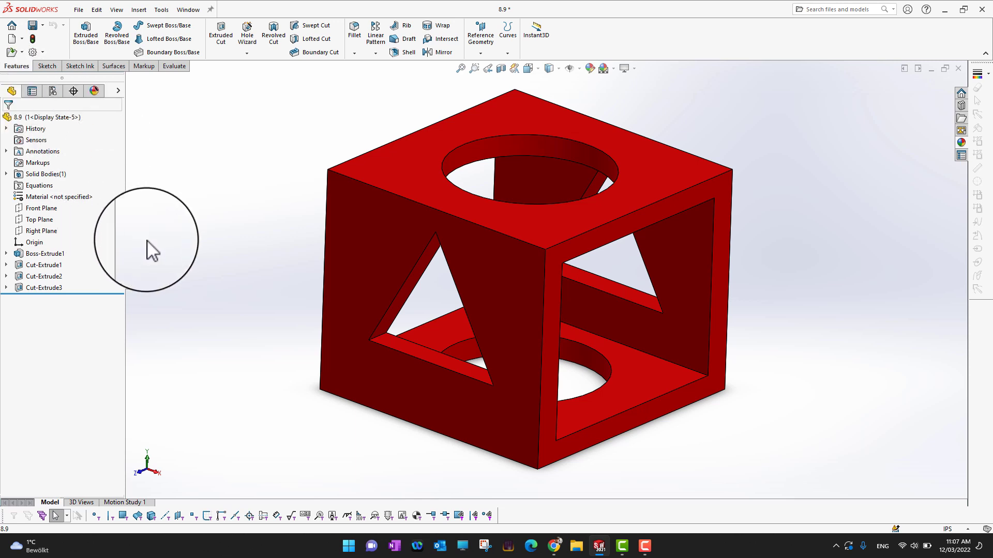
click(8, 276)
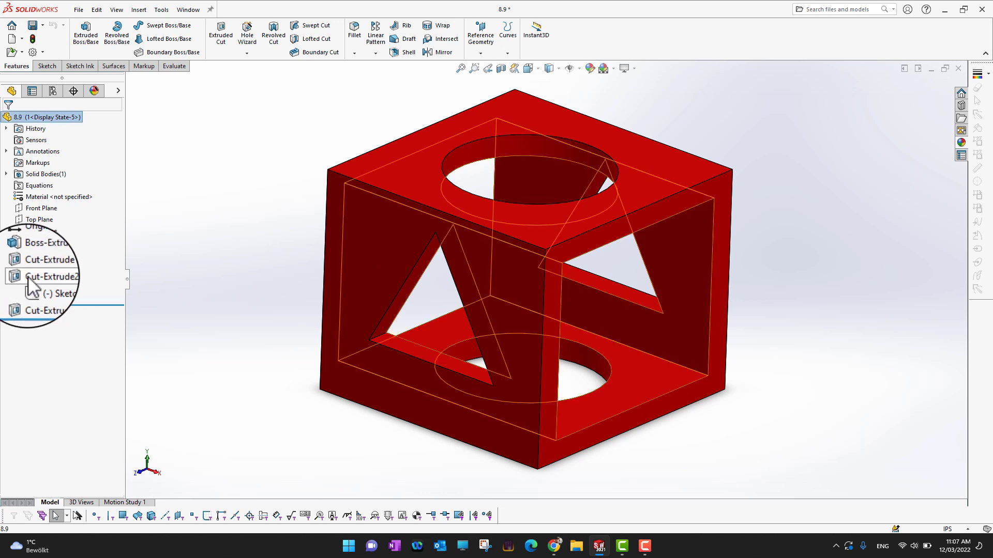
click(27, 275)
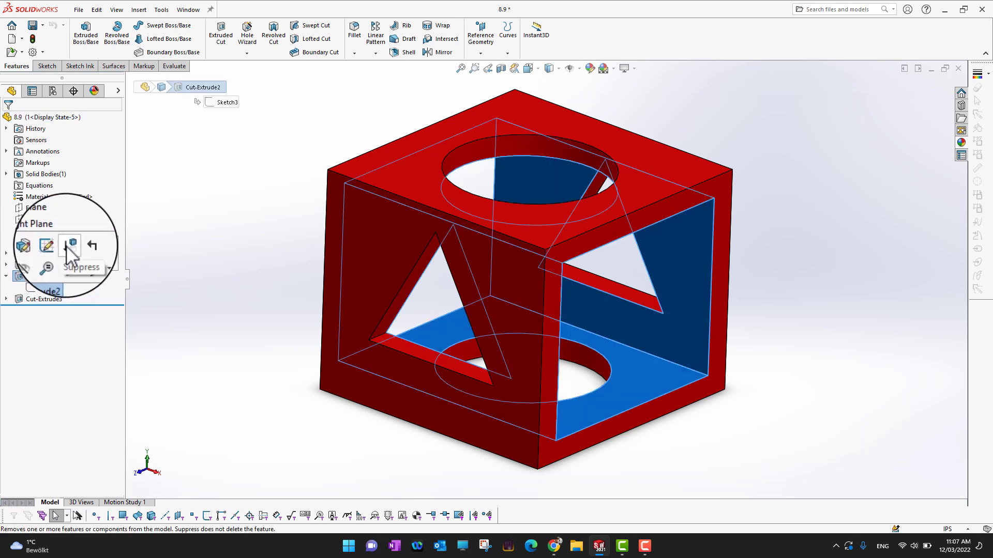
click(66, 246)
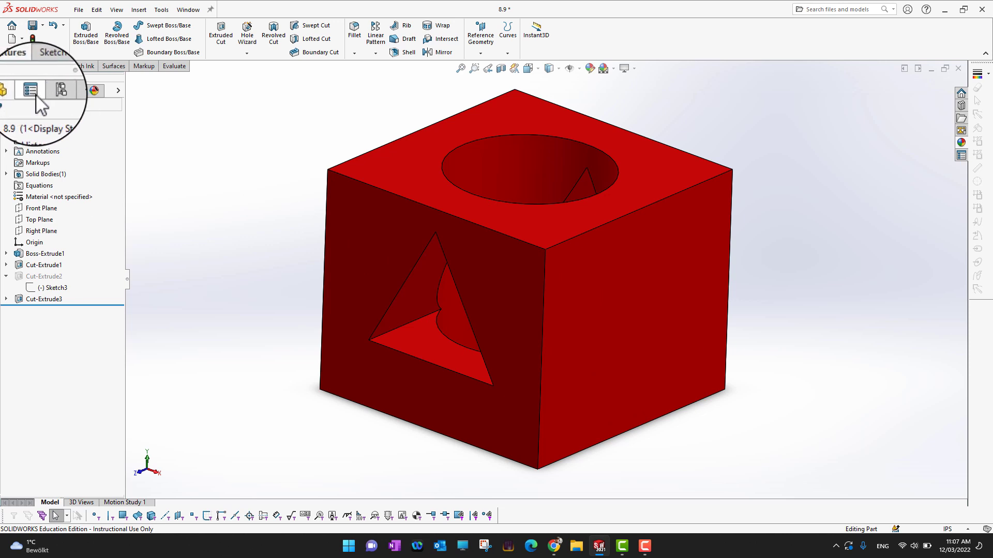
Compare the two configurations by activating Default and returning to configuration 1
click(52, 91)
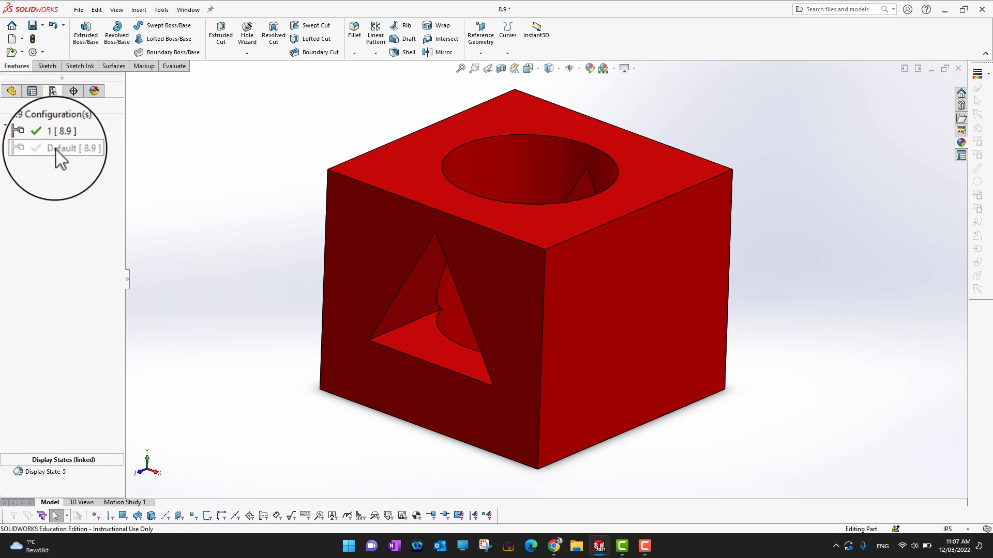
click(55, 150)
double_click(55, 150)
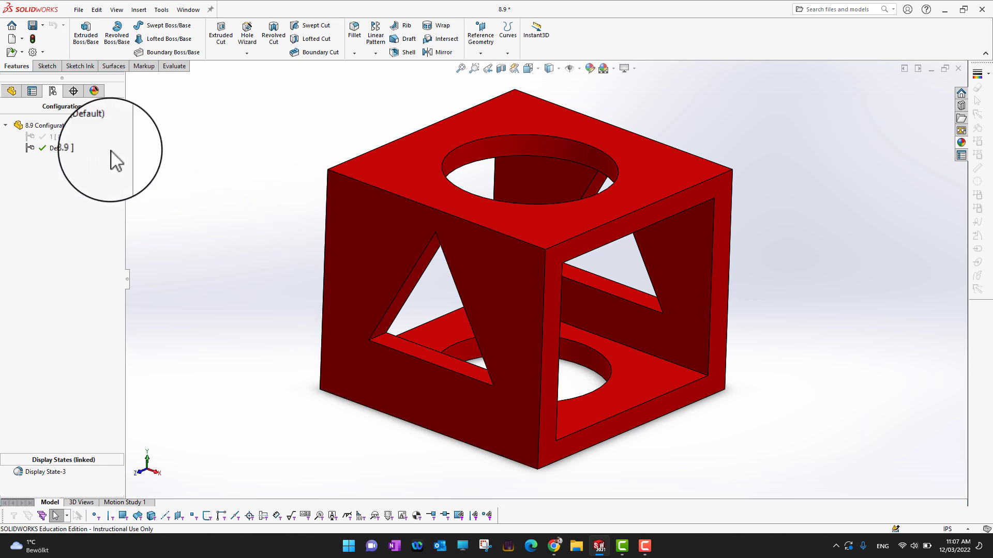
double_click(56, 137)
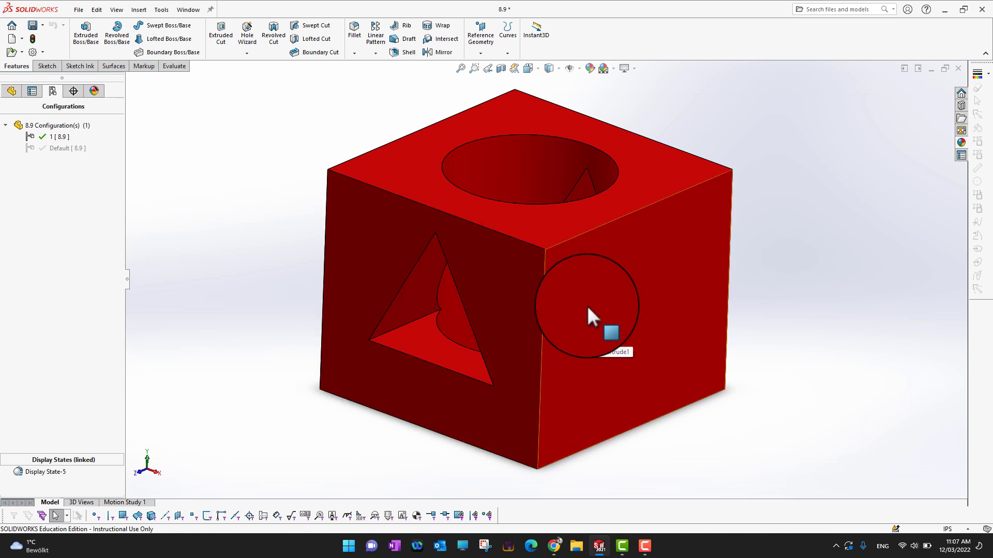
Add another configuration named 2 to part 8.9
right_click(28, 127)
click(47, 146)
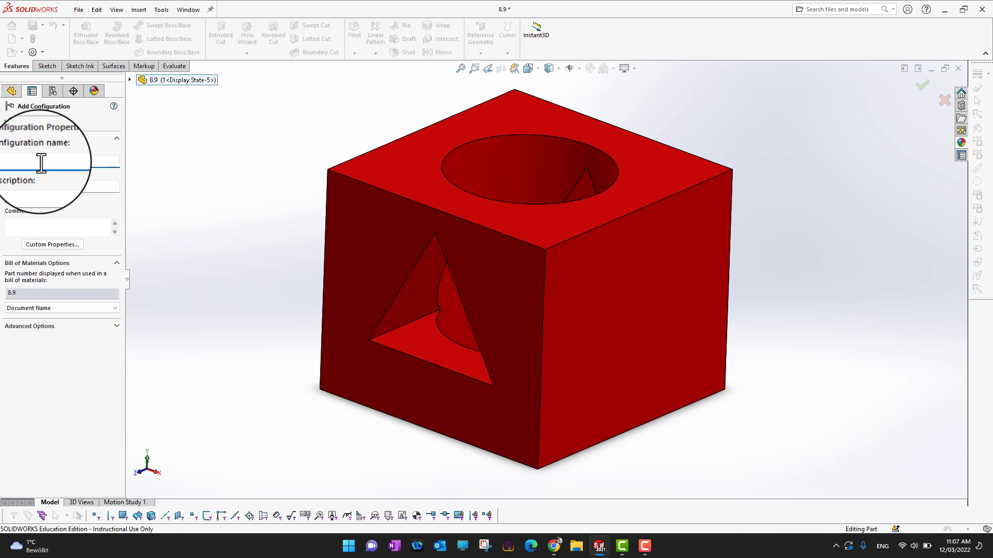
click(6, 119)
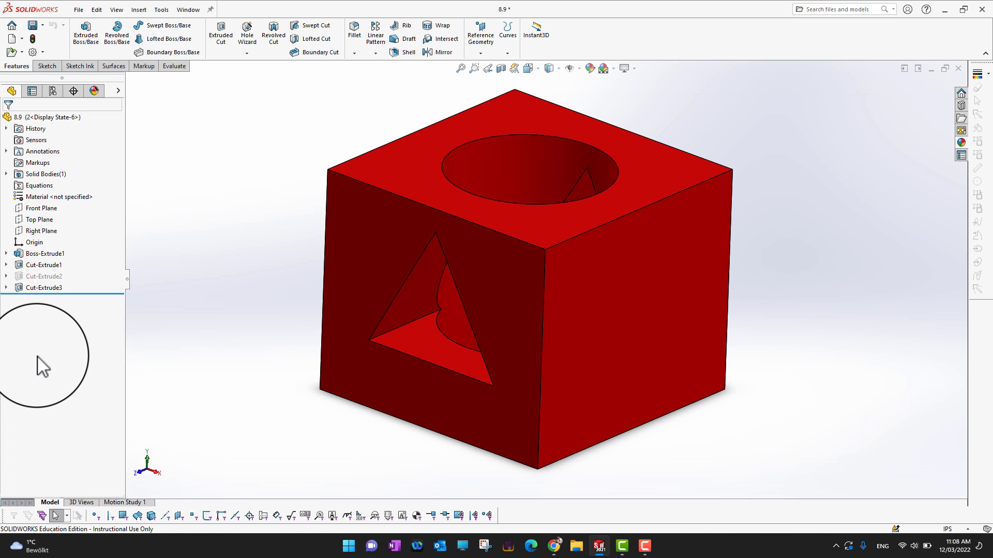
Suppress the triangular cut Cut-Extrude1 and the circular cut Cut-Extrude3 in configuration 2
click(36, 264)
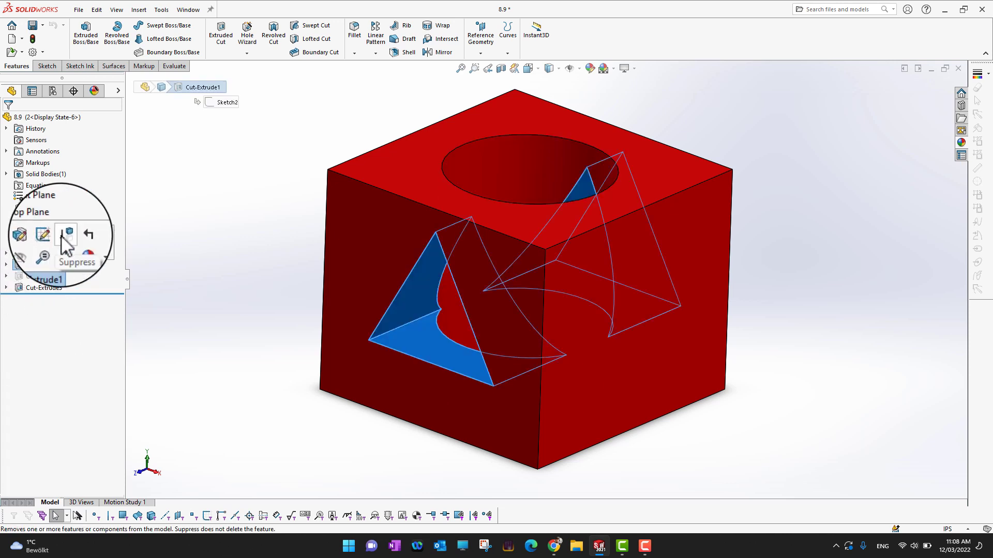
click(59, 238)
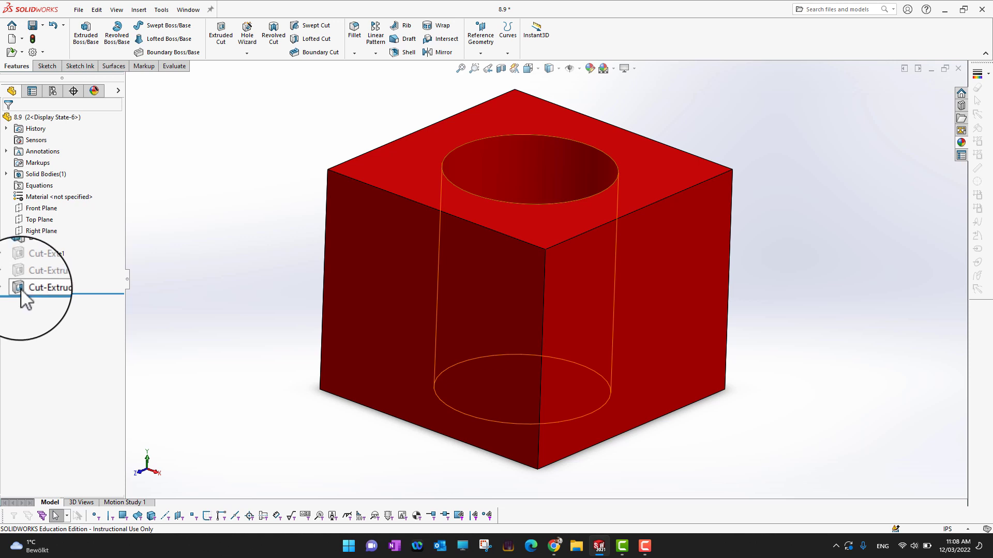
click(22, 287)
click(60, 258)
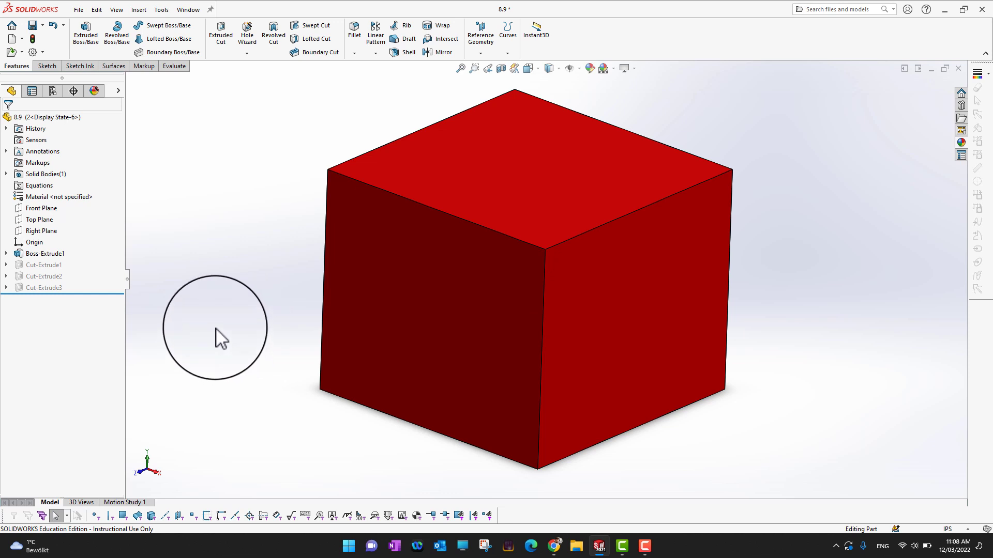
Activate configuration 1 for comparison and switch the part back to the Default configuration
click(51, 92)
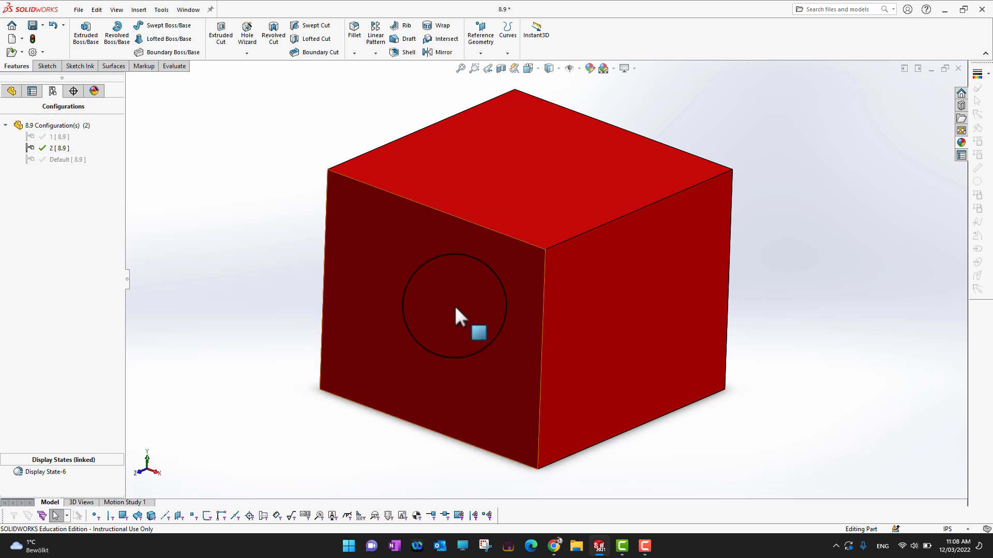
double_click(57, 137)
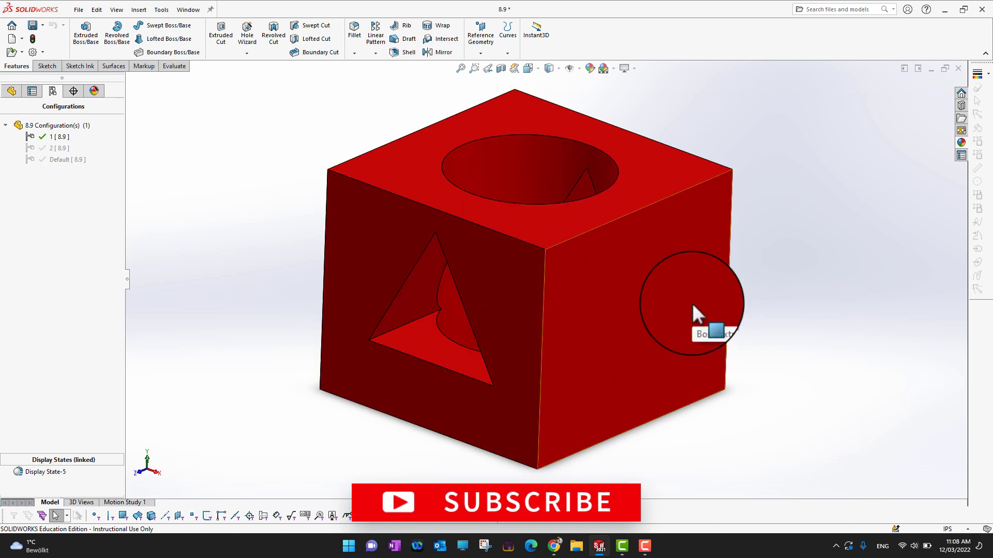
double_click(59, 159)
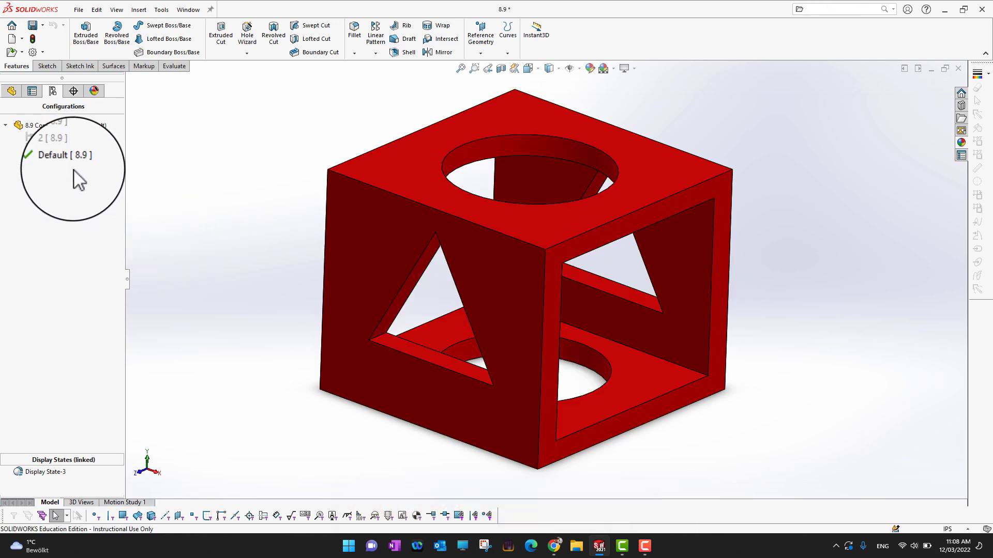
middle_drag(793, 466, 774, 417)
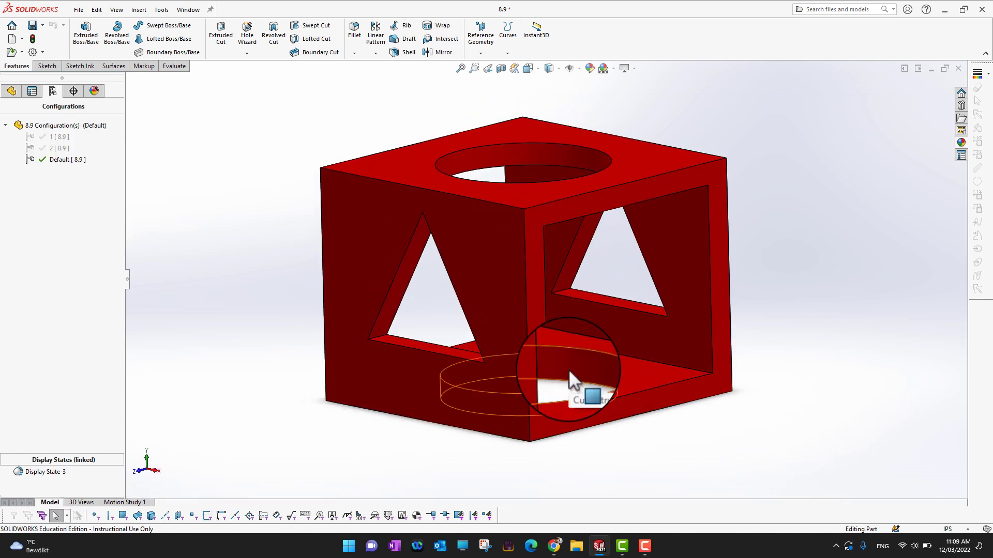
click(76, 212)
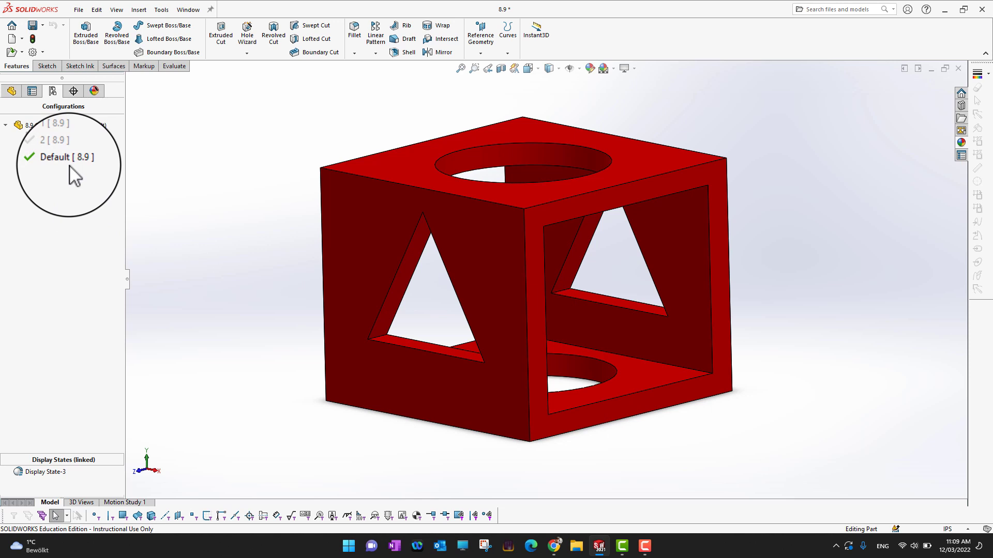
Open Sketch1 of Boss-Extrude1 for editing in the Default configuration and orient it to the Front view
click(11, 92)
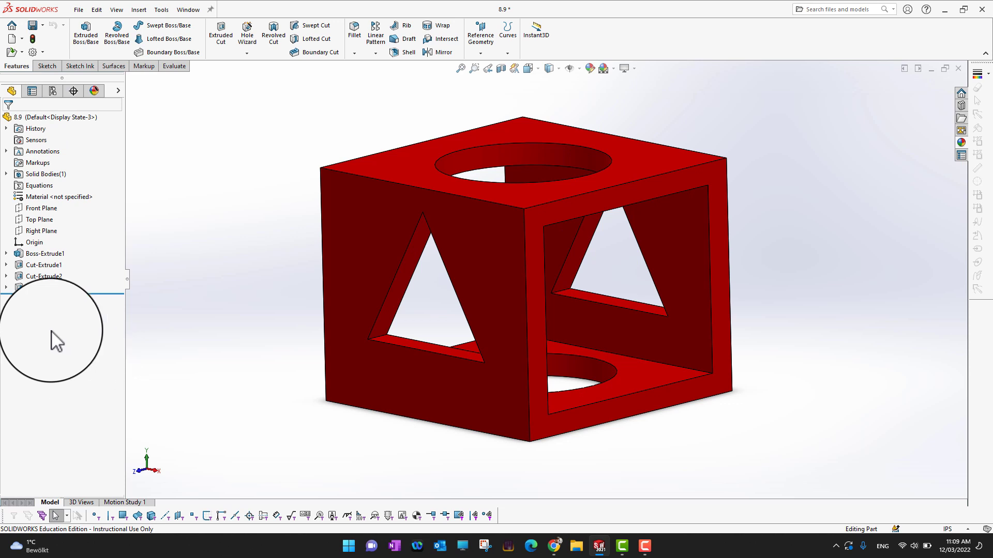
click(6, 254)
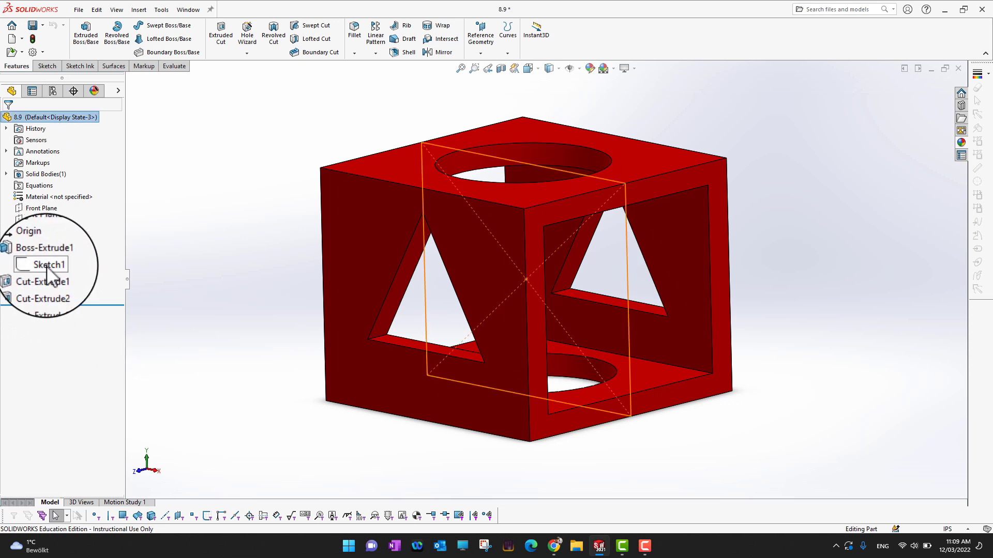
click(48, 265)
click(58, 252)
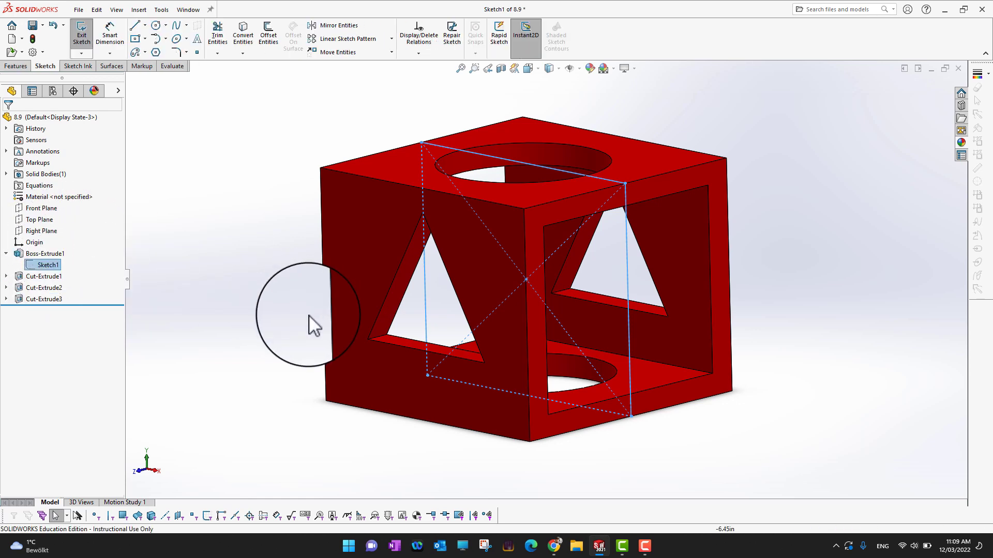
key(space)
click(706, 315)
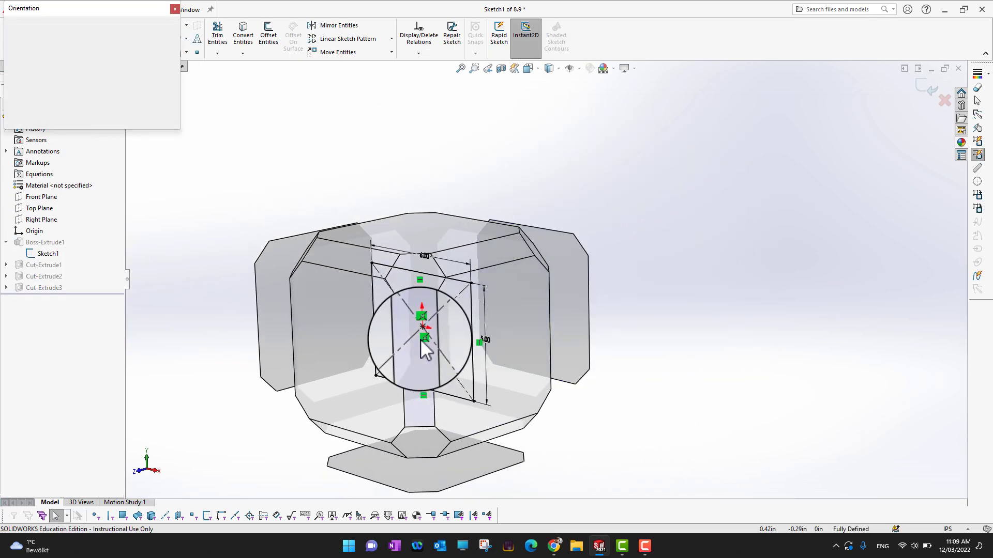
click(373, 339)
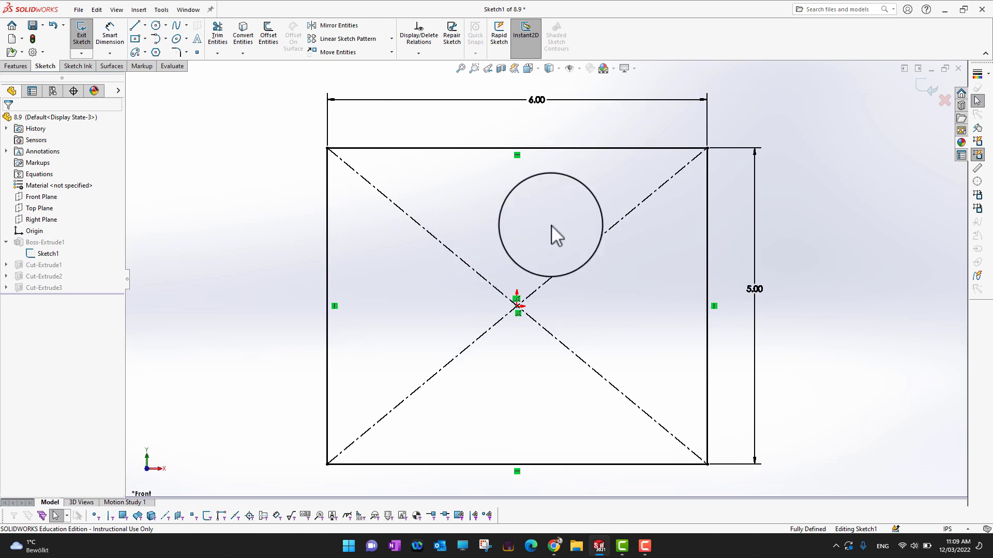
Set the rectangle's horizontal dimension to 10 in for this configuration only and exit the sketch
double_click(534, 101)
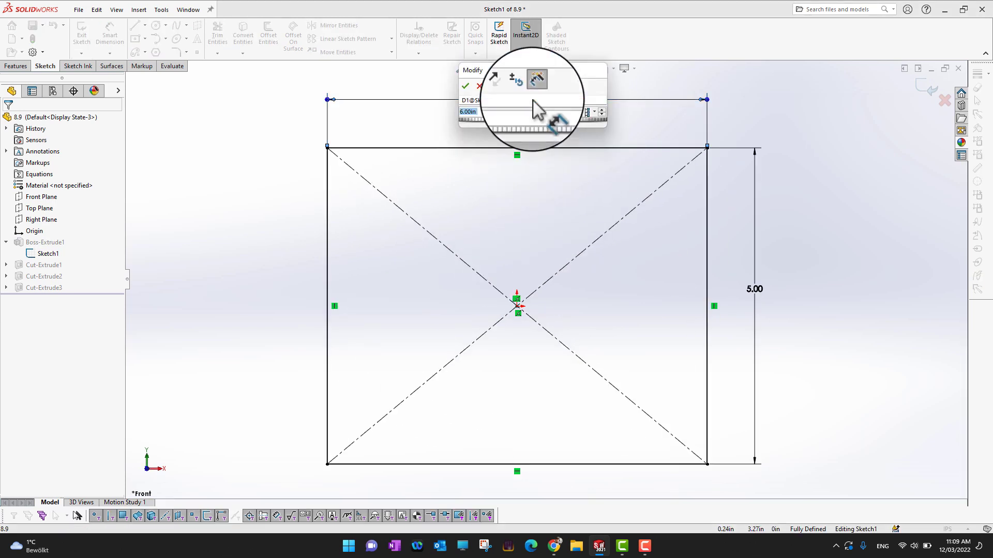
text(1)
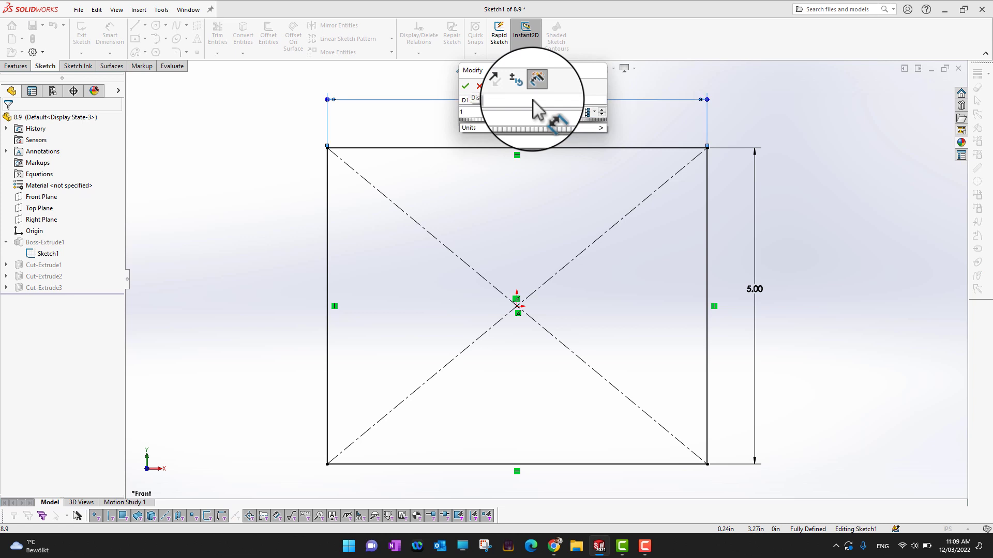
text(0)
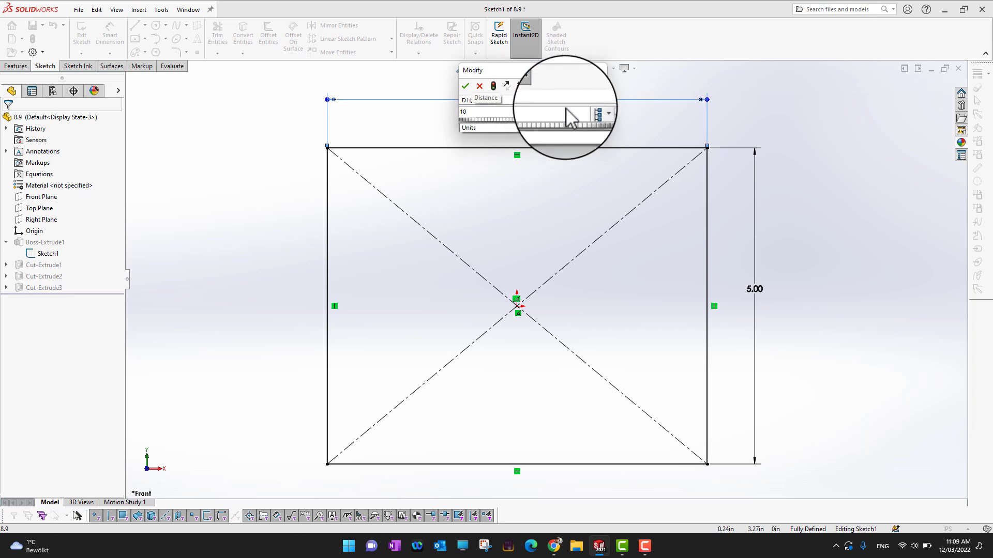
click(594, 113)
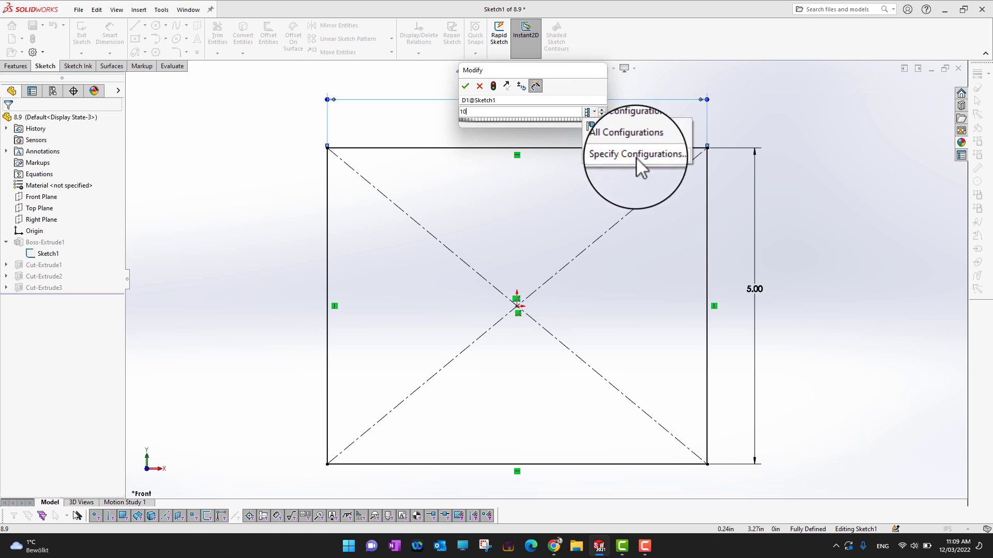
click(628, 129)
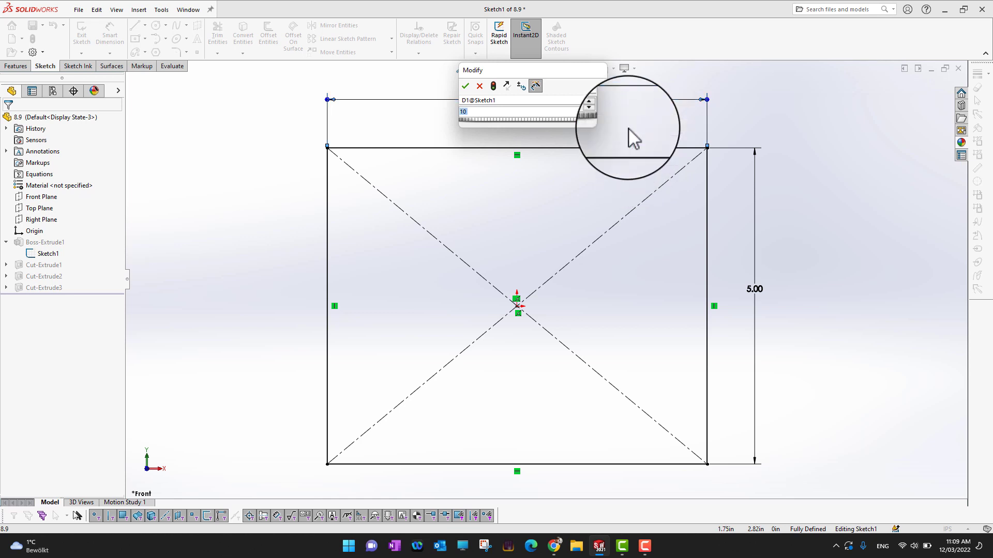
click(465, 85)
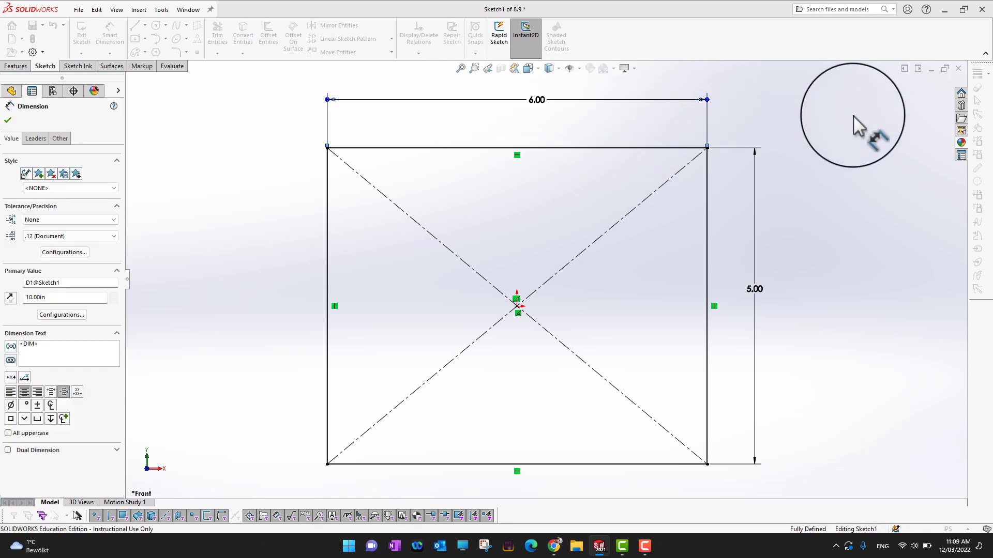
click(7, 120)
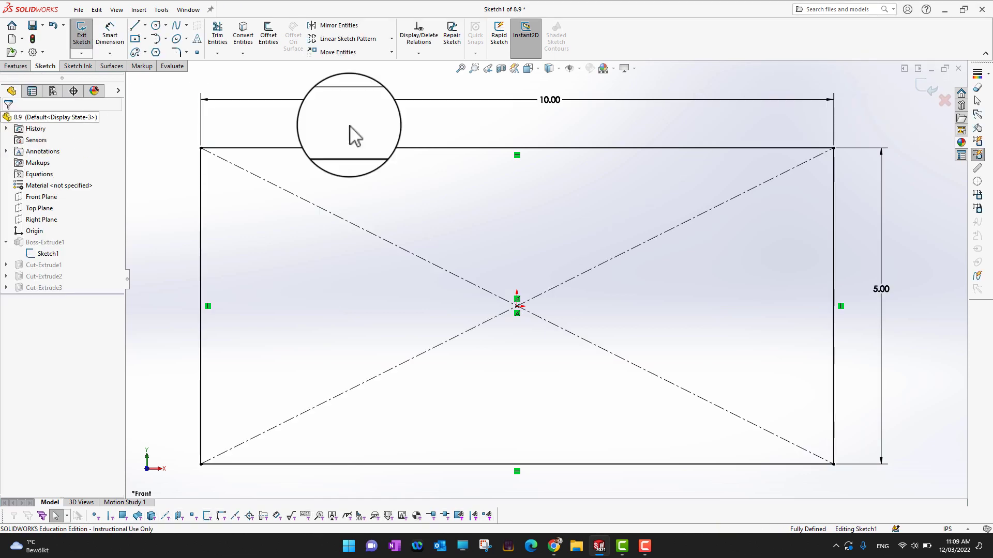
click(927, 88)
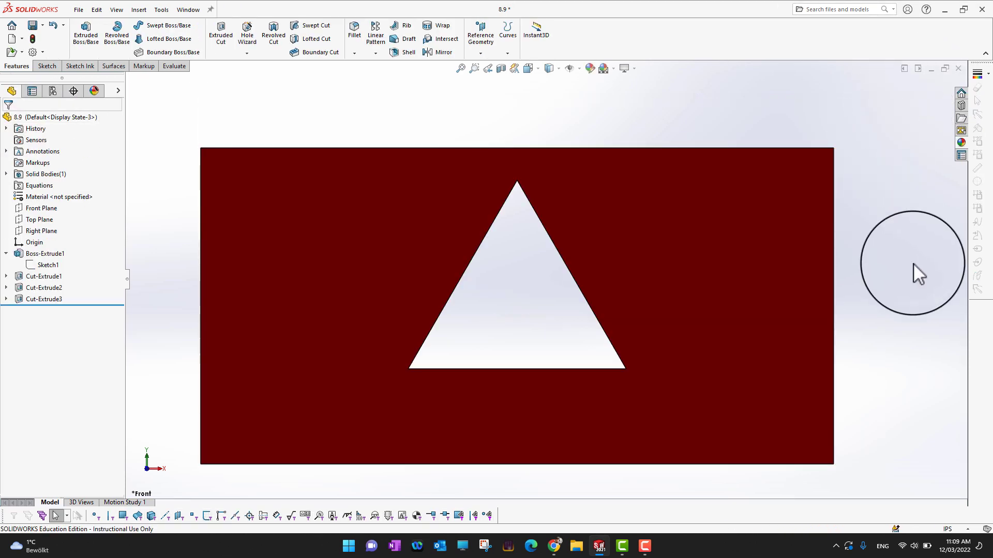
Examine the widened Default part in 3D and activate configuration 2 to compare its body width
scroll(693, 236, down, 1)
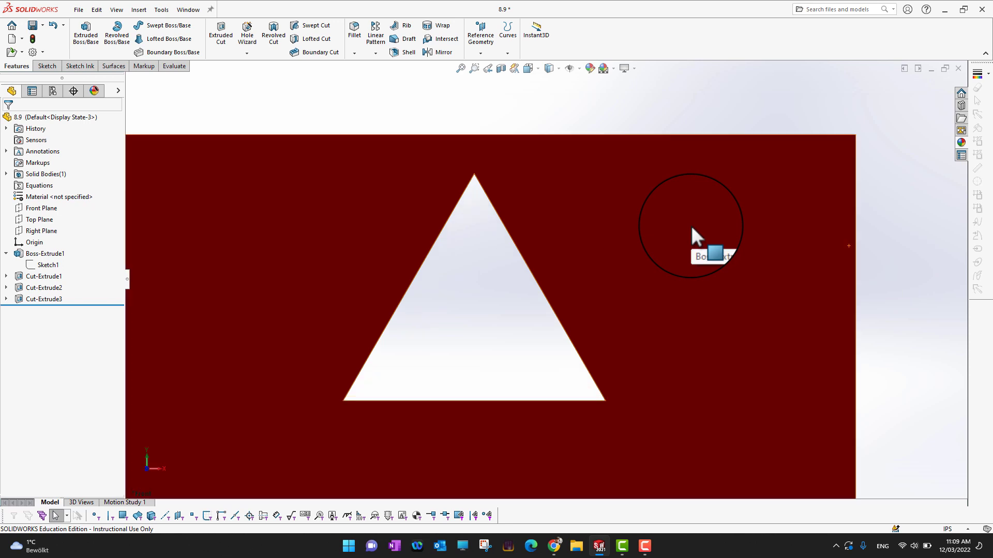
scroll(693, 237, up, 3)
middle_drag(808, 247, 771, 382)
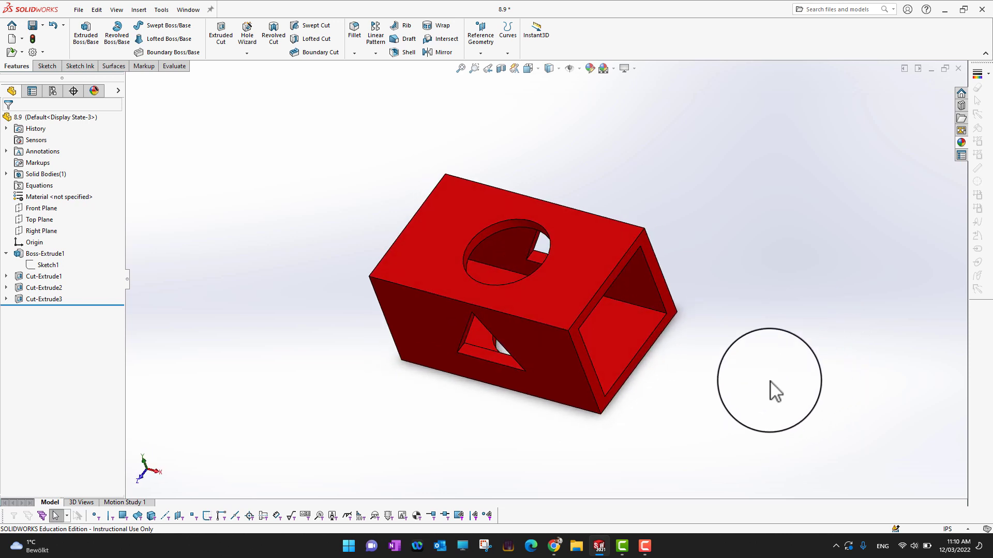
scroll(416, 330, down, 2)
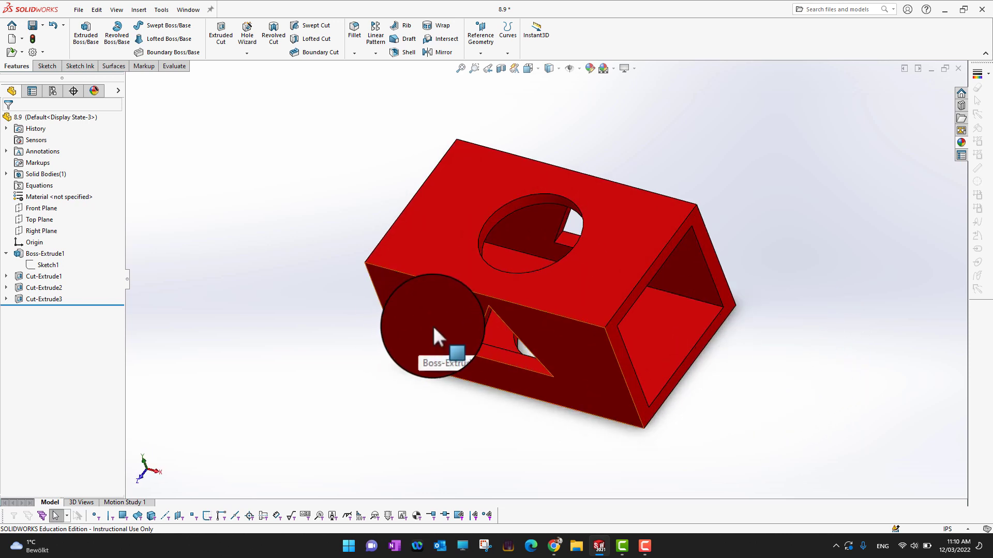
click(53, 96)
double_click(56, 148)
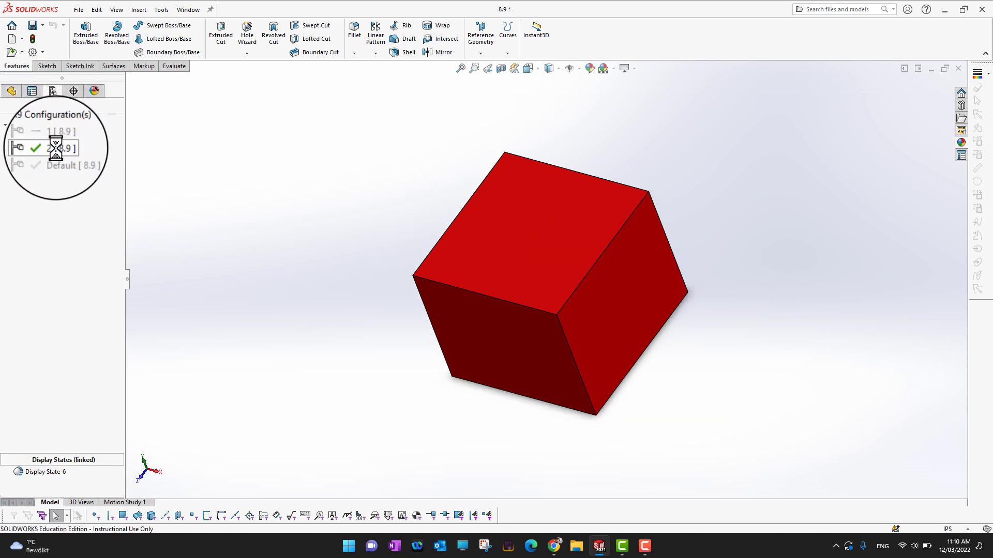
middle_drag(382, 383, 398, 304)
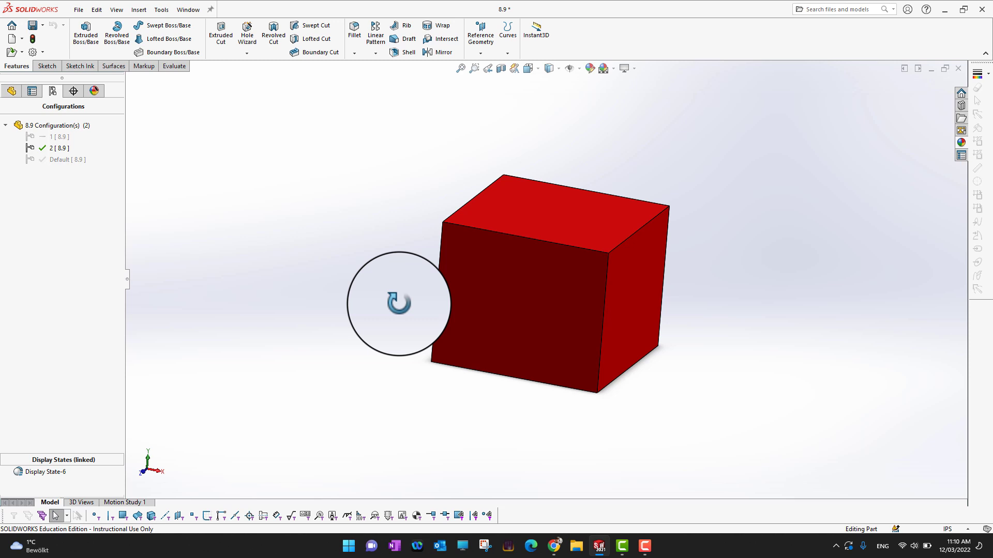
Activate configuration 1 to compare its width and switch back to the Default configuration's feature tree
double_click(58, 137)
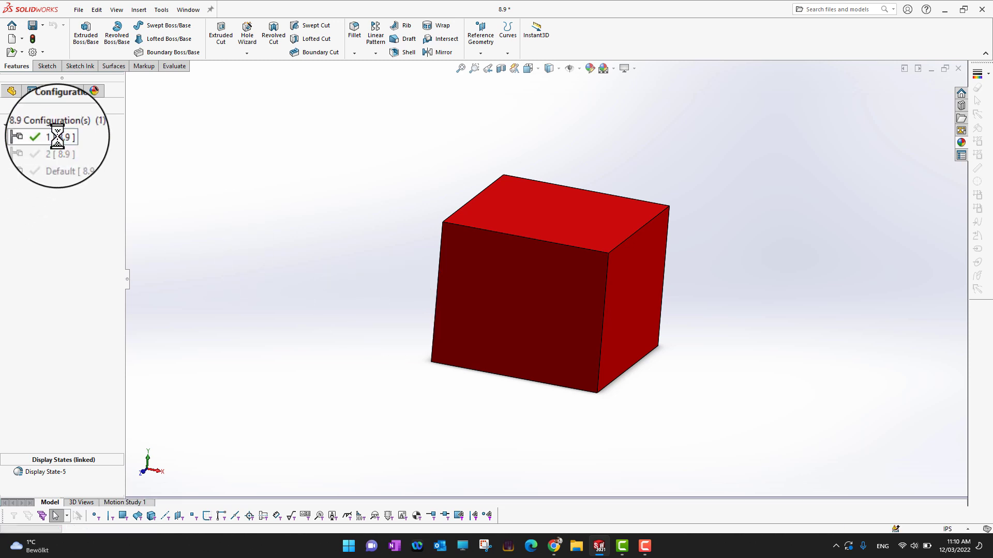
middle_drag(367, 343, 346, 356)
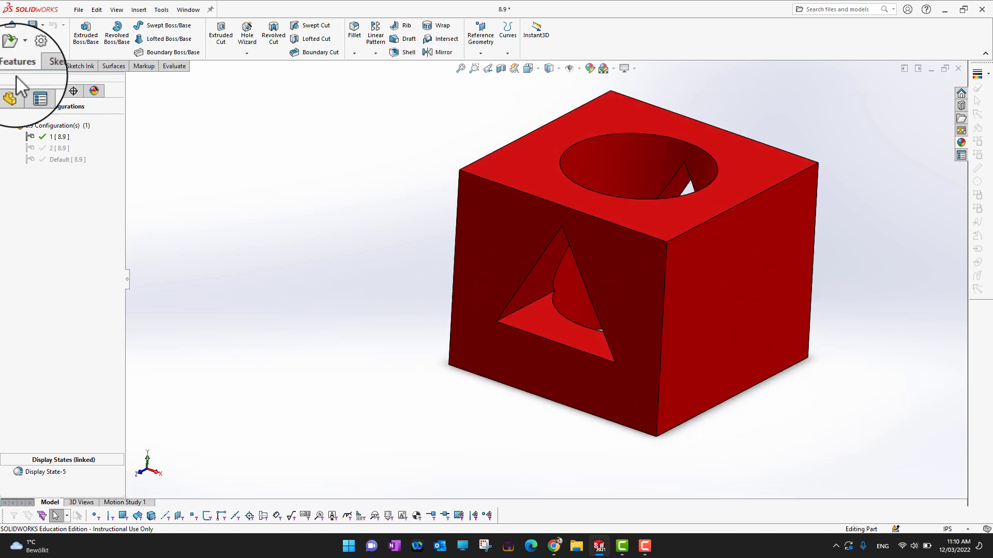
double_click(48, 158)
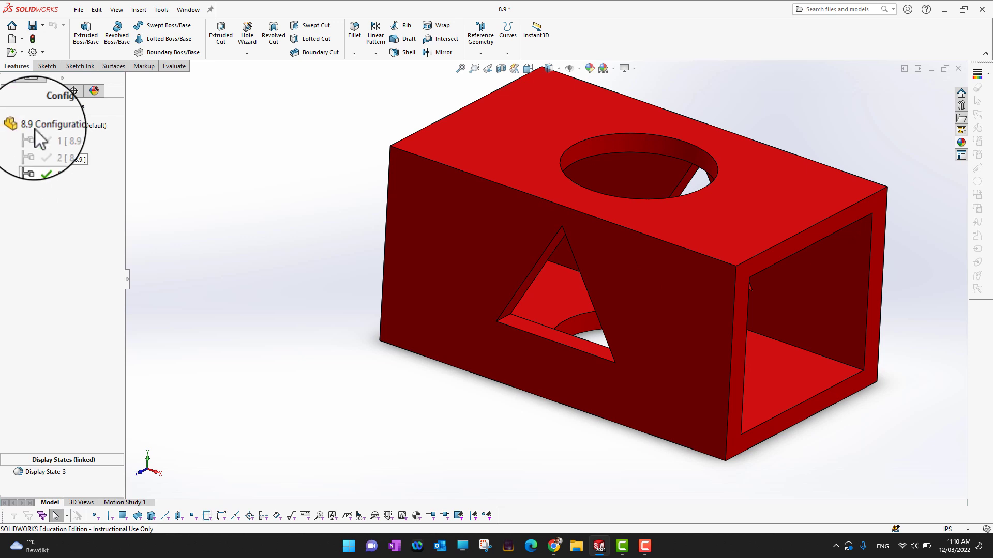
click(14, 94)
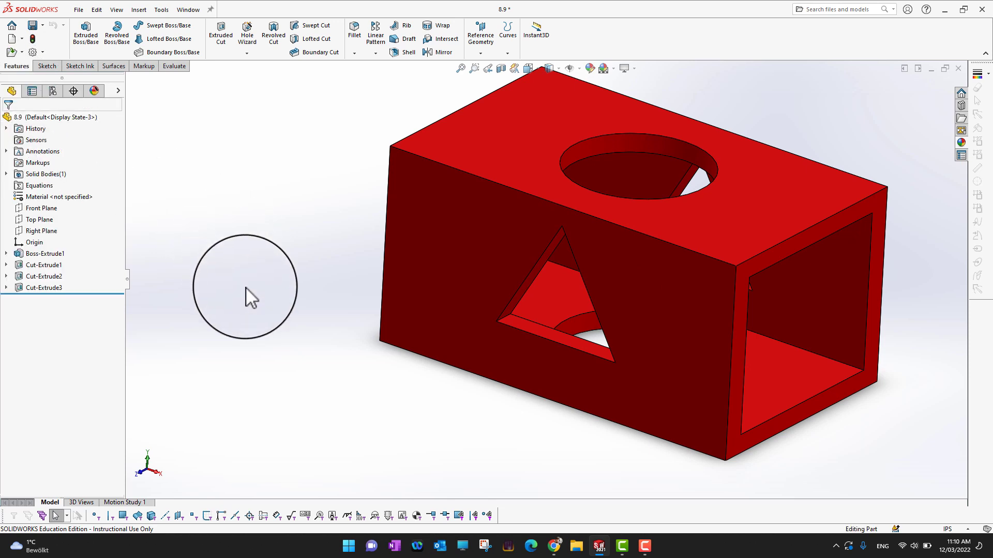